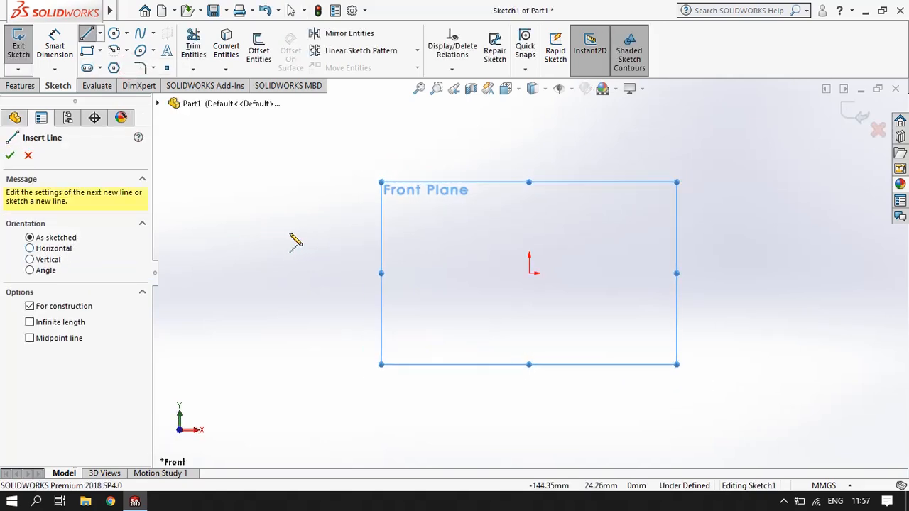
Draw a vertical and a horizontal construction line of infinite length through the origin.
click(30, 323)
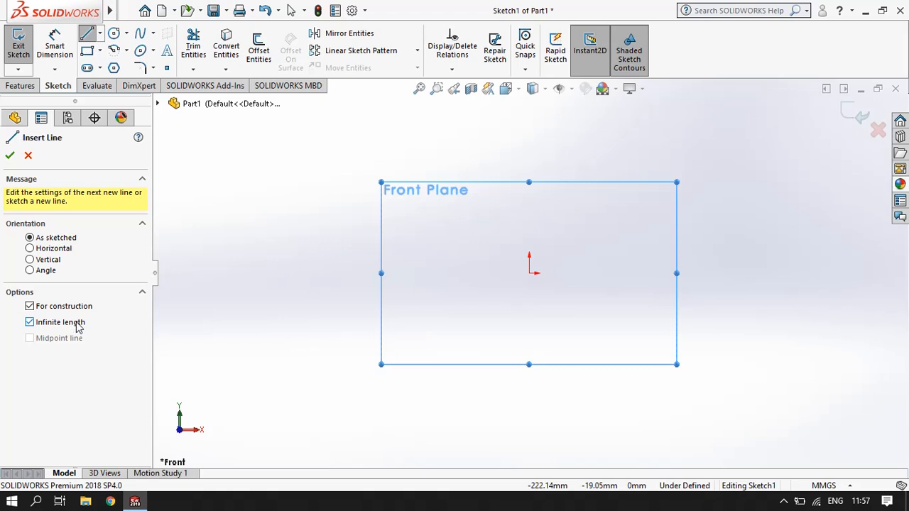
click(528, 273)
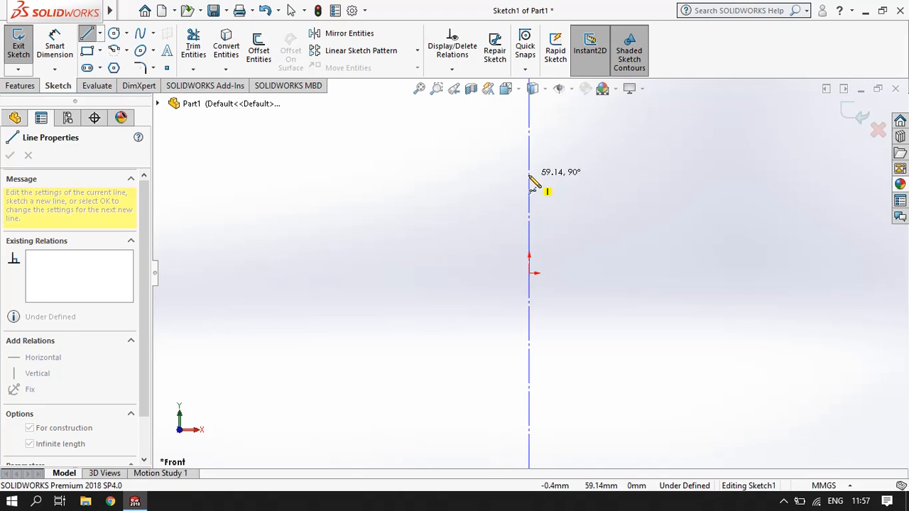
click(529, 180)
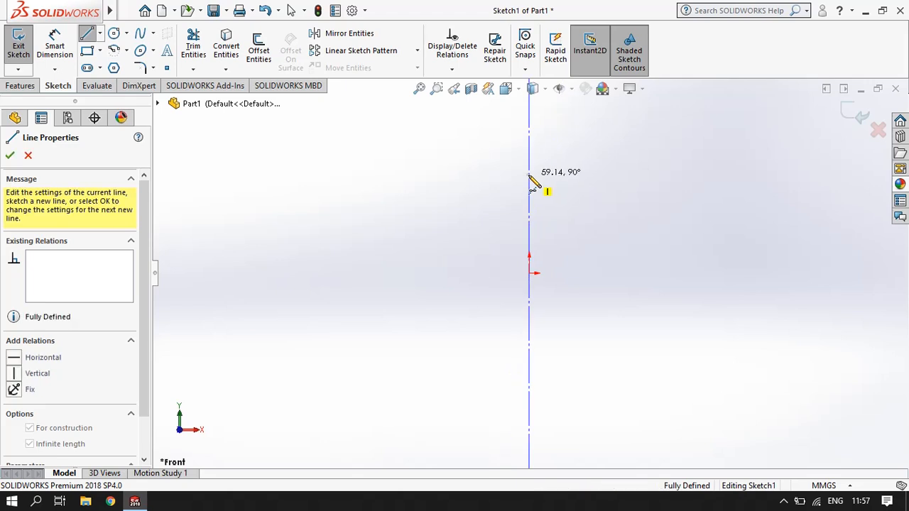
click(529, 272)
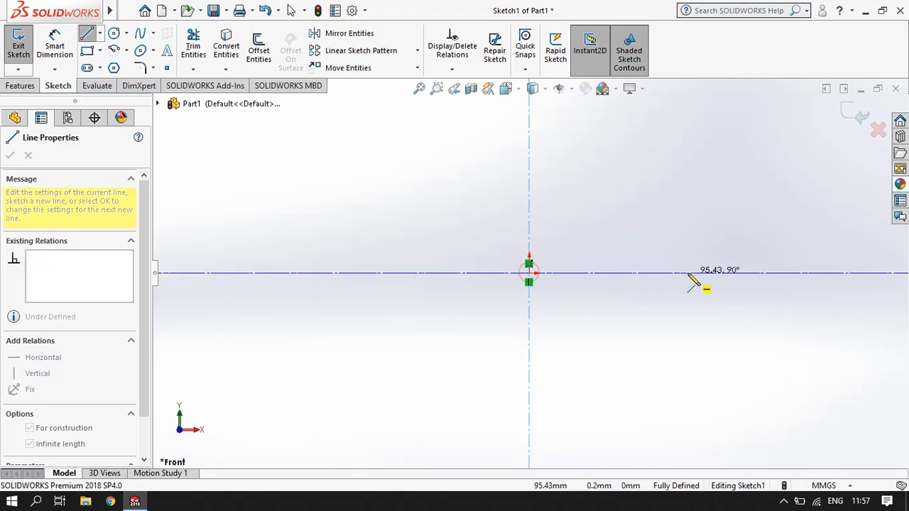
click(689, 274)
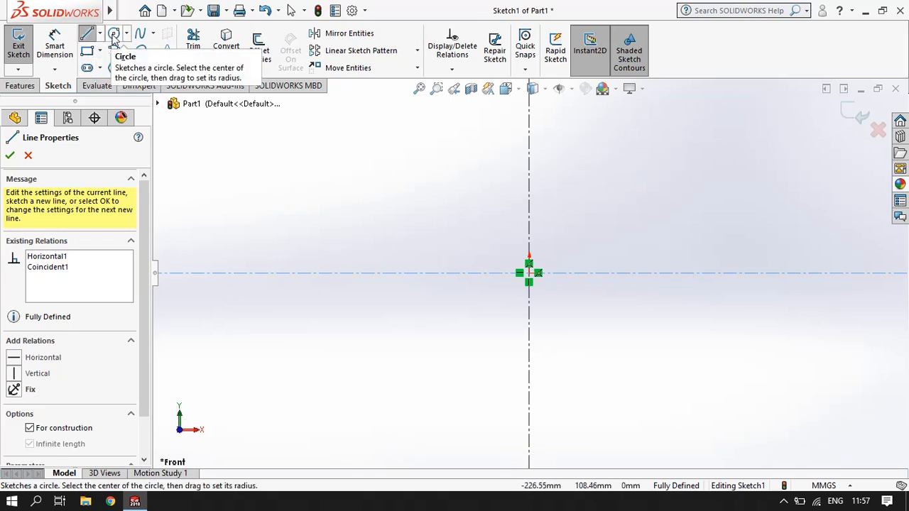
Sketch a circle about 42 mm in diameter in the upper-left quadrant formed by the construction lines.
click(112, 34)
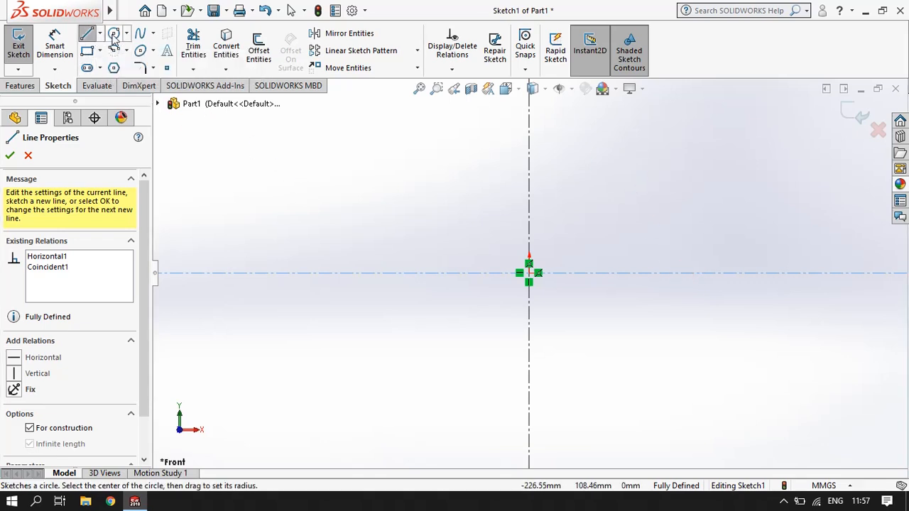
click(370, 154)
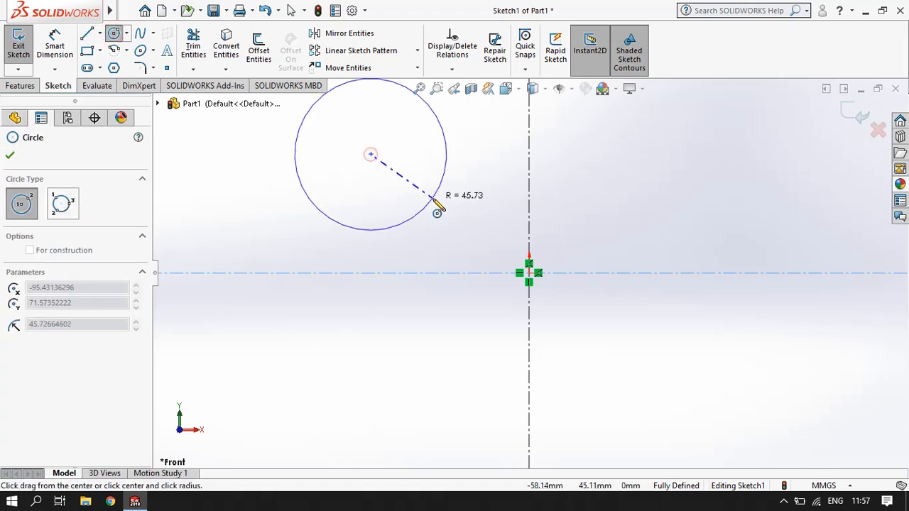
click(402, 170)
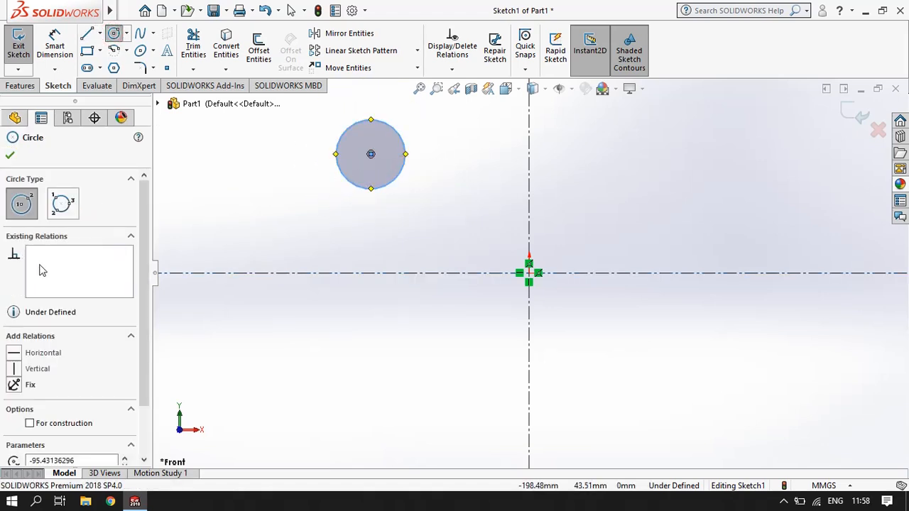
Dimension the circle's diameter and set it to 20 mm.
click(54, 39)
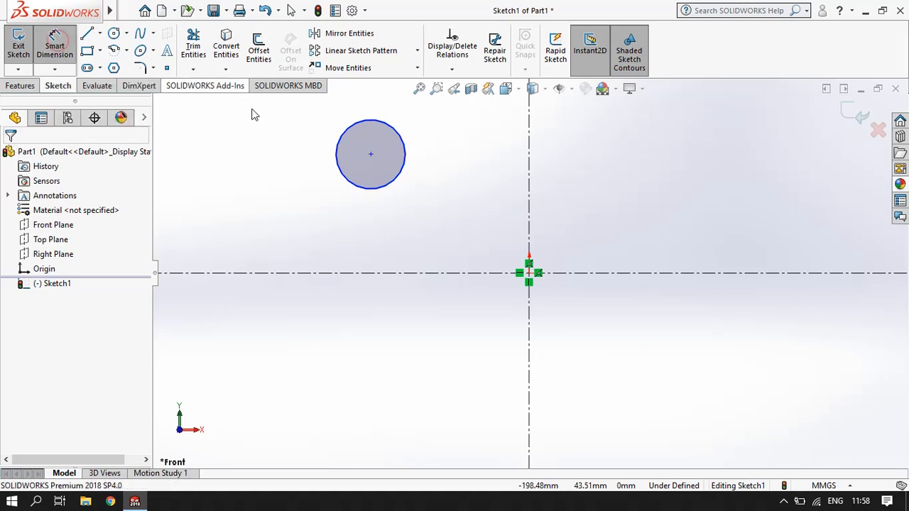
click(403, 173)
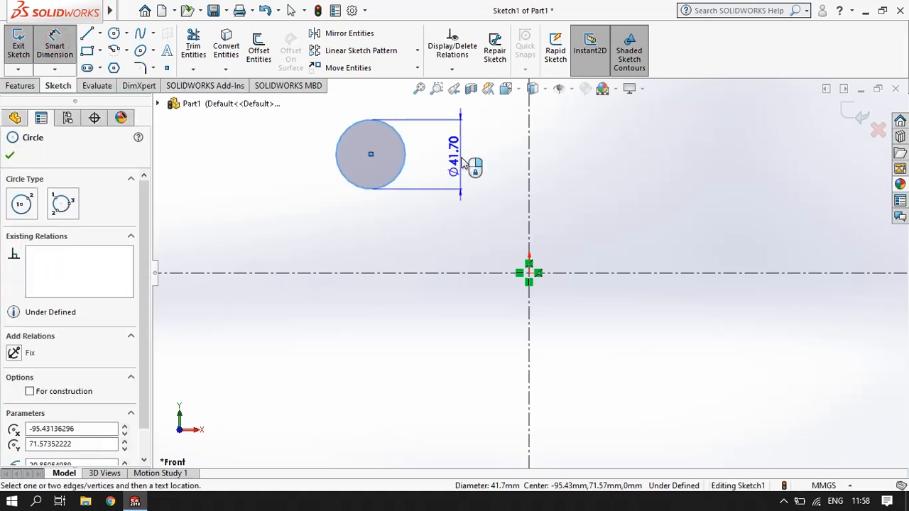
click(468, 158)
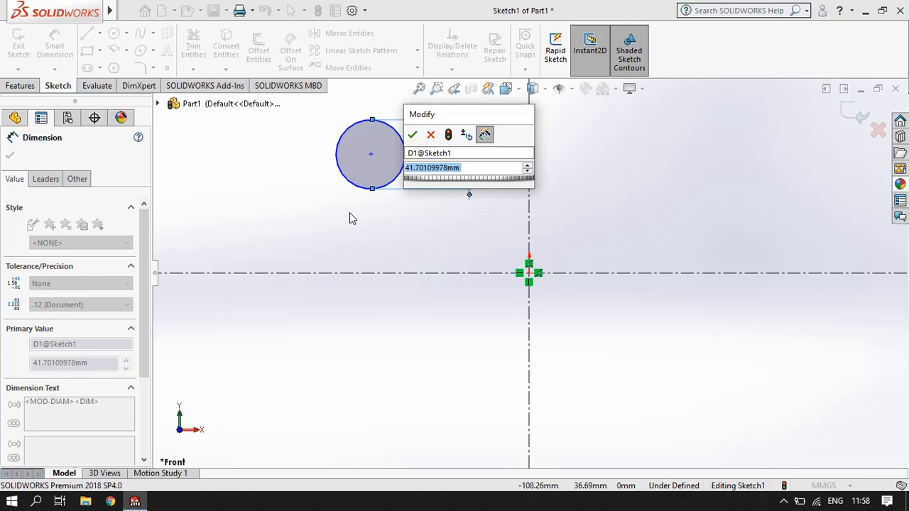
key(End)
key(Home)
key(Delete)
text(3)
key(Return)
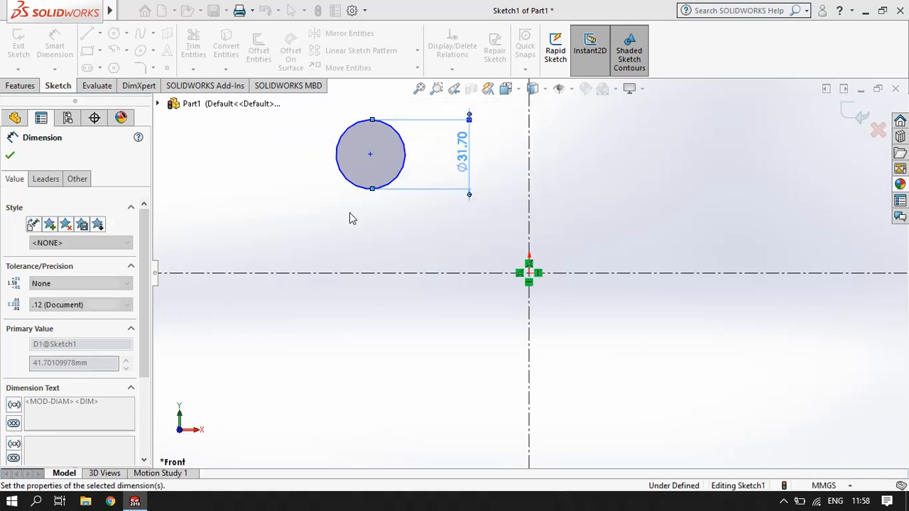
key(Escape)
double_click(461, 162)
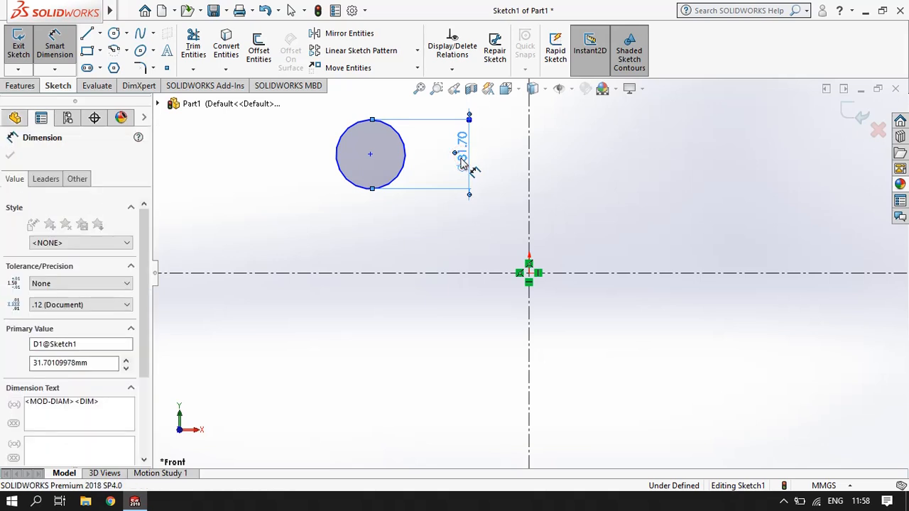
text(20)
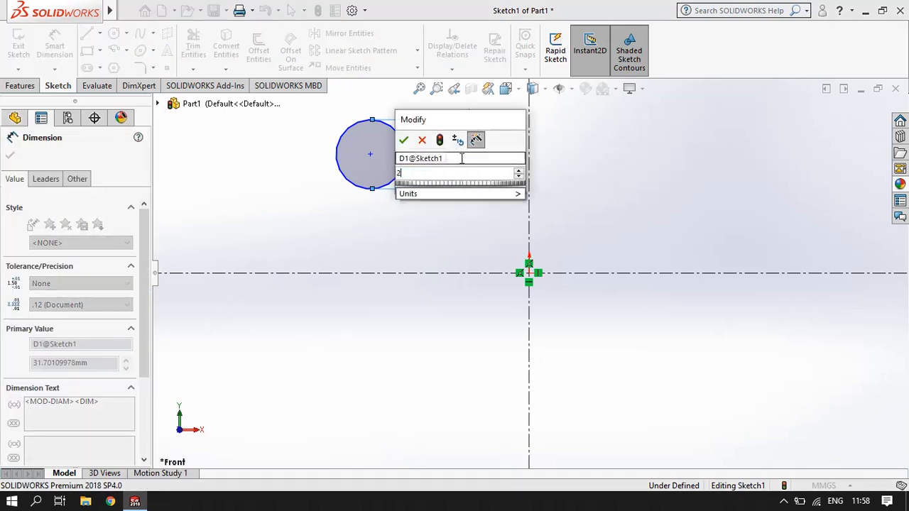
key(Return)
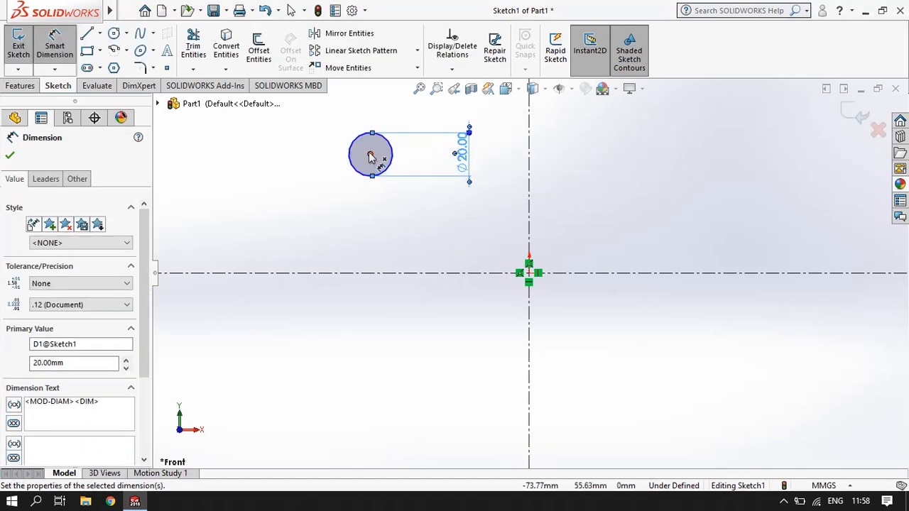
Dimension the vertical distance from the circle's center to the horizontal construction line as 20 mm.
click(370, 154)
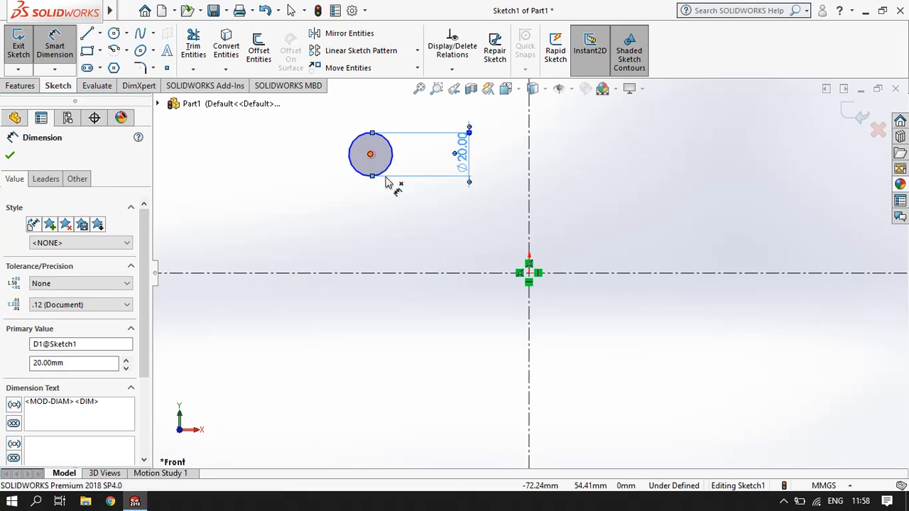
click(412, 275)
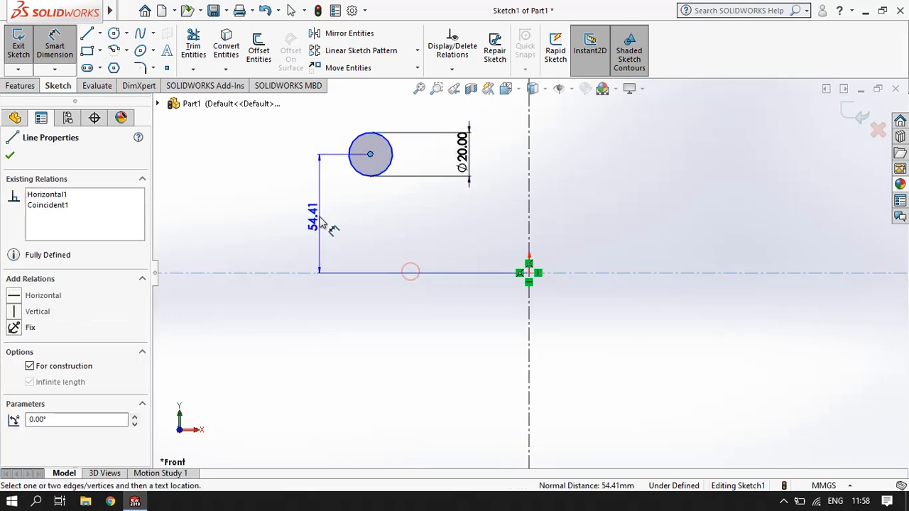
click(314, 209)
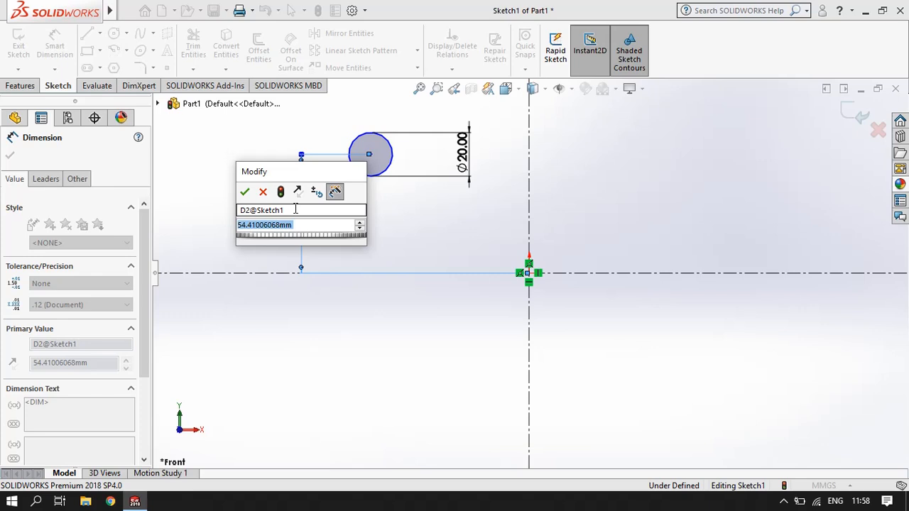
text(20)
key(Return)
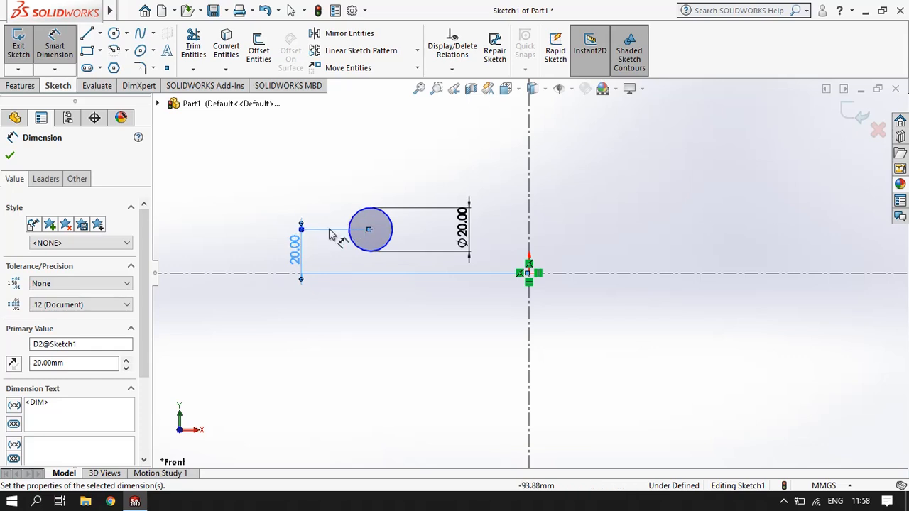
Set the circle center's distance from the horizontal construction line to 10 mm.
click(293, 247)
click(292, 250)
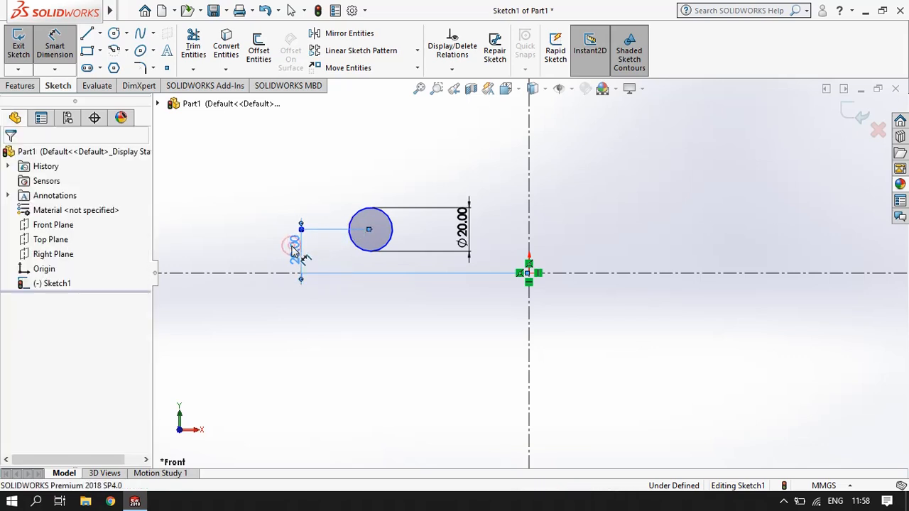
text(10)
key(Return)
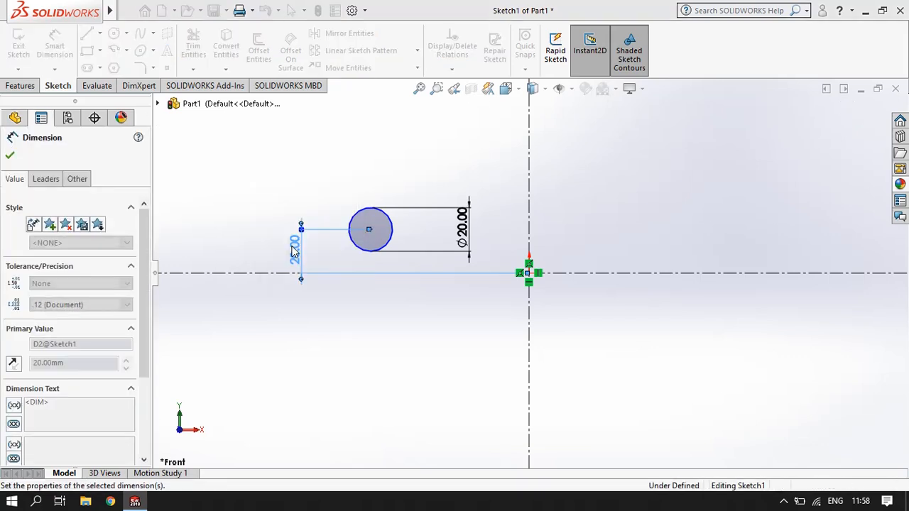
key(Escape)
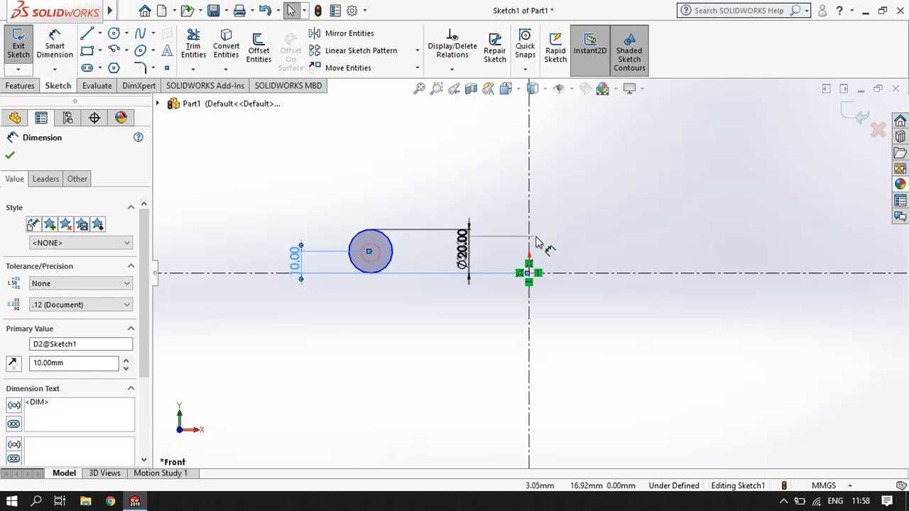
drag(529, 234, 414, 196)
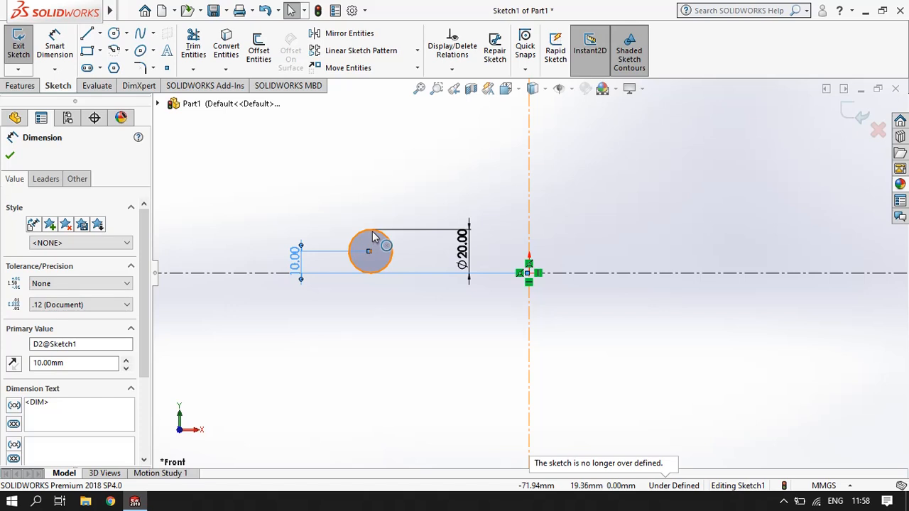
click(369, 253)
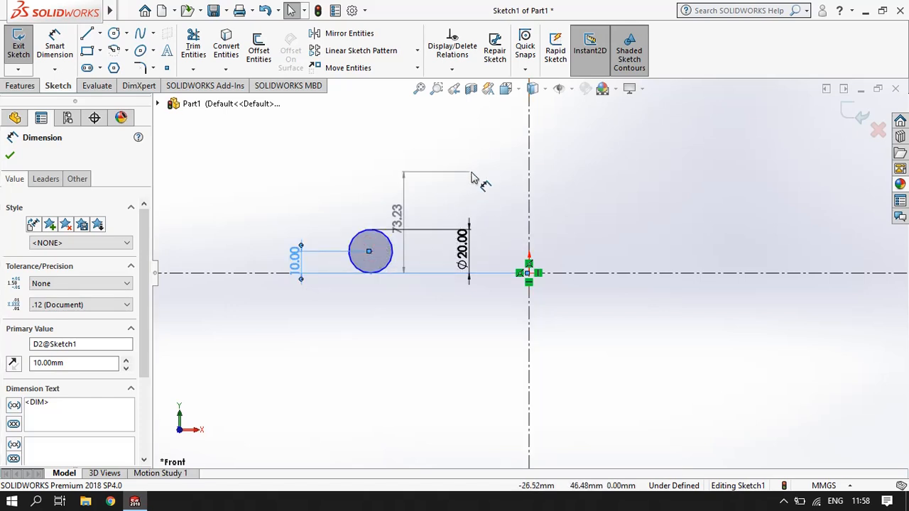
key(Escape)
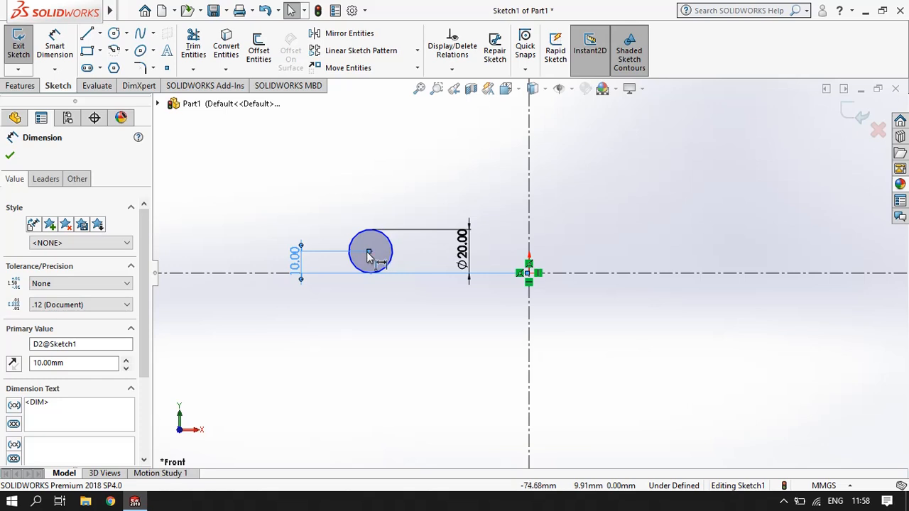
click(529, 223)
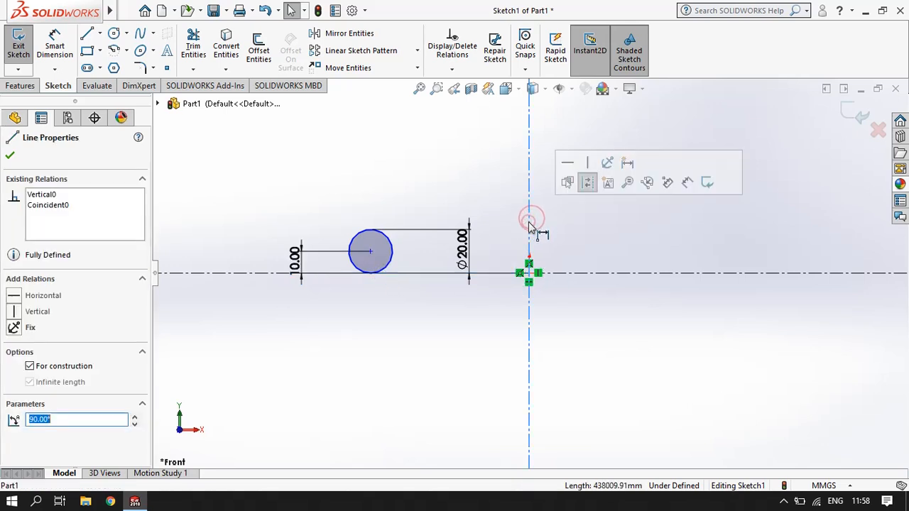
click(370, 251)
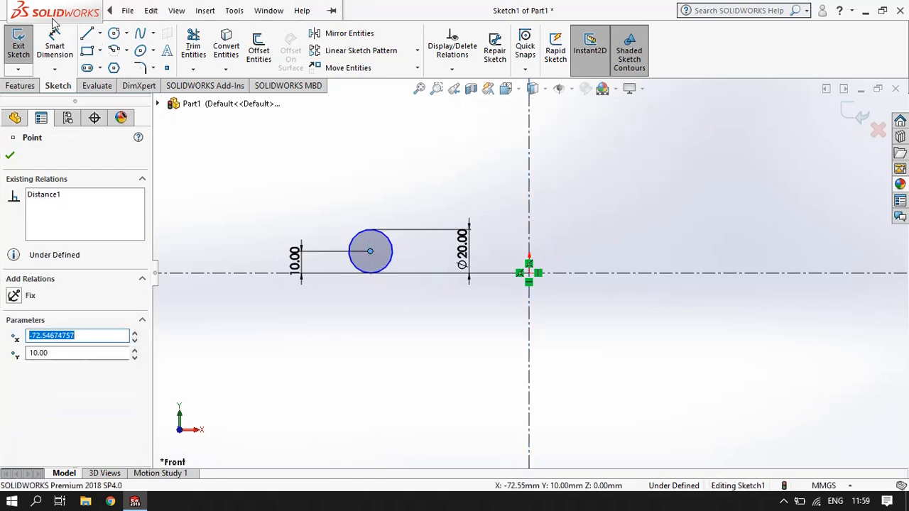
Dimension the horizontal distance from the circle's center to the vertical construction line as 20 mm.
click(55, 46)
click(528, 209)
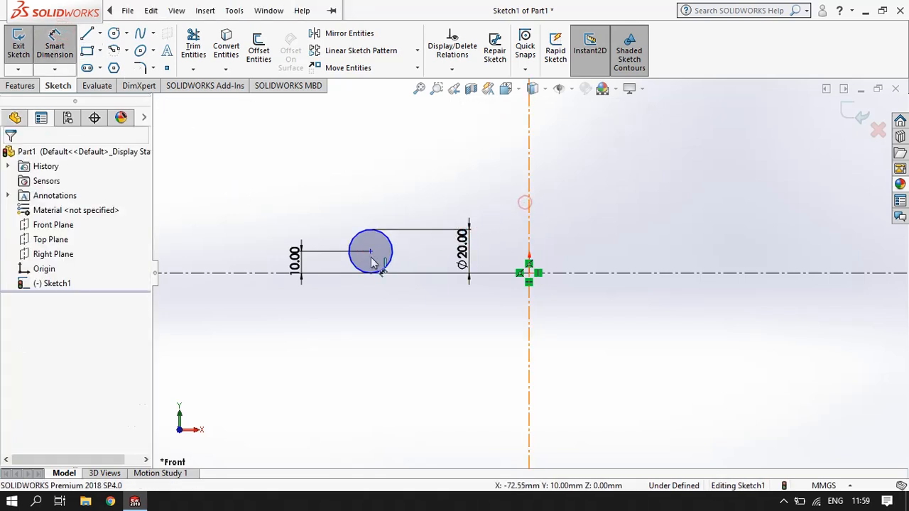
click(369, 251)
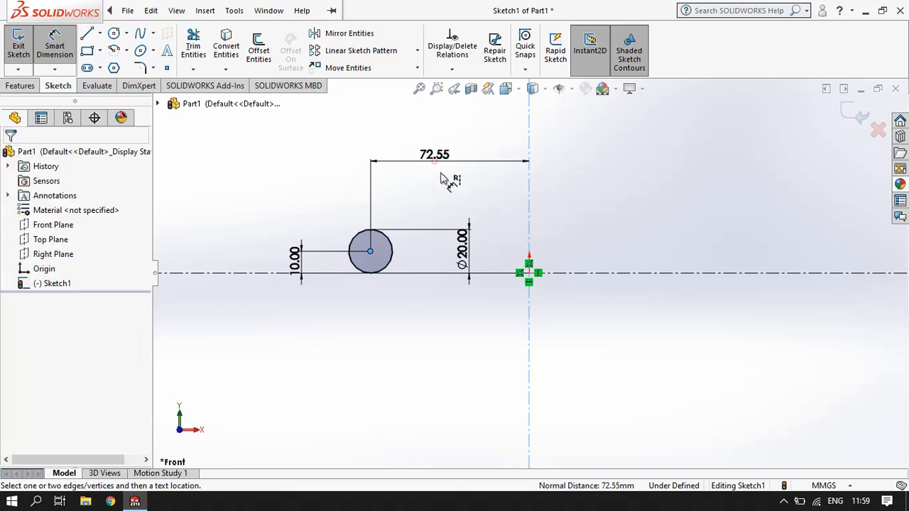
click(438, 162)
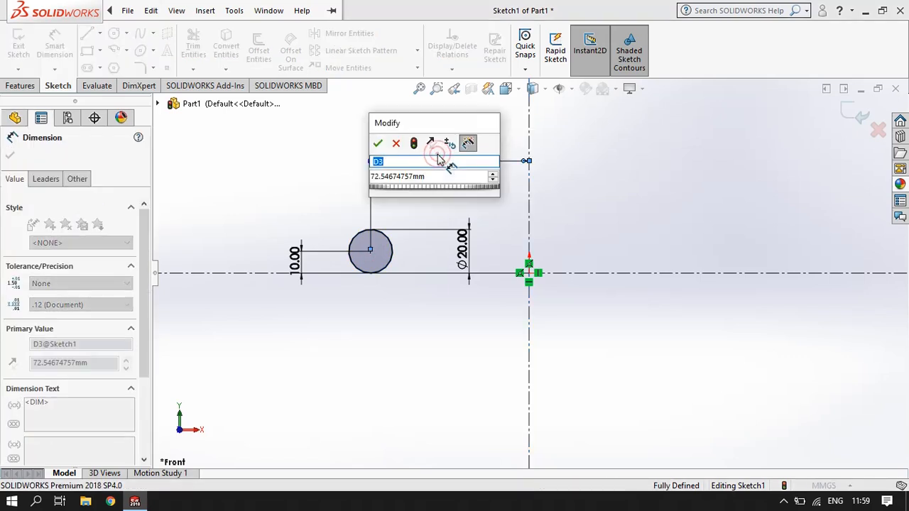
click(438, 177)
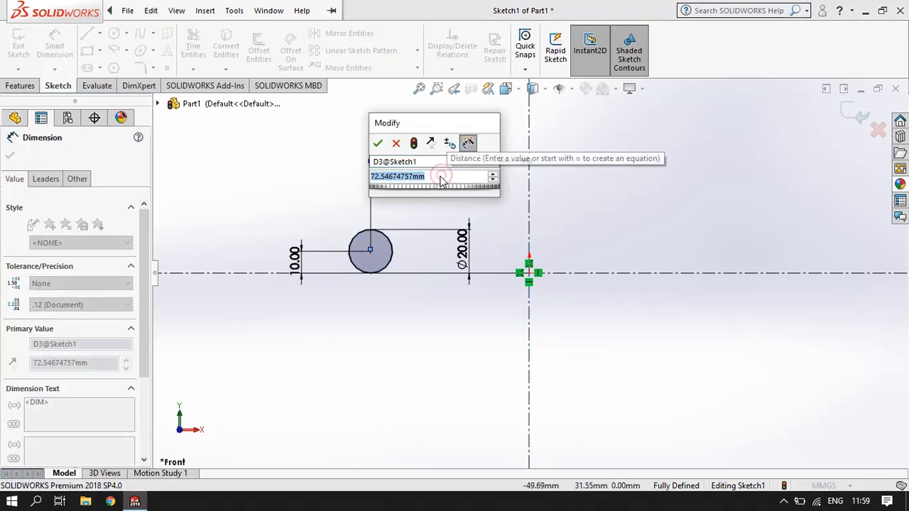
text(20)
key(Return)
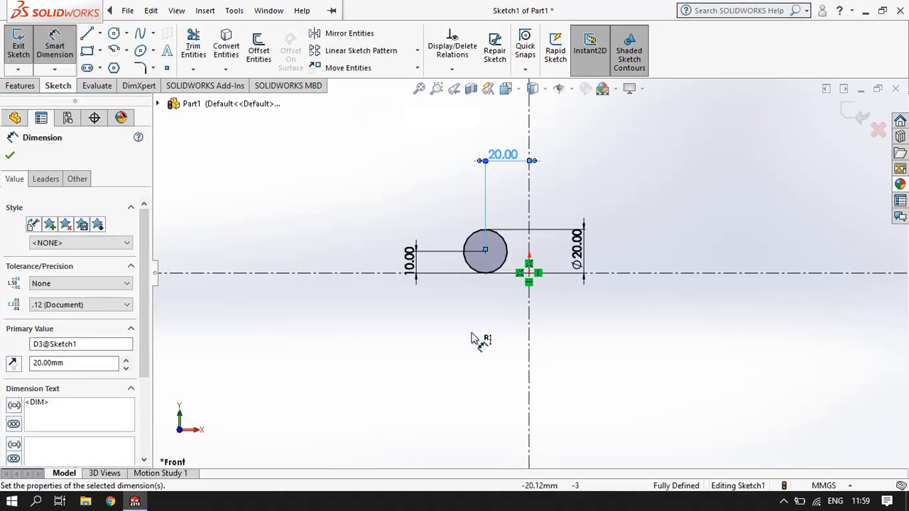
Set the circle center's distance from the vertical construction line to 10 mm.
click(503, 153)
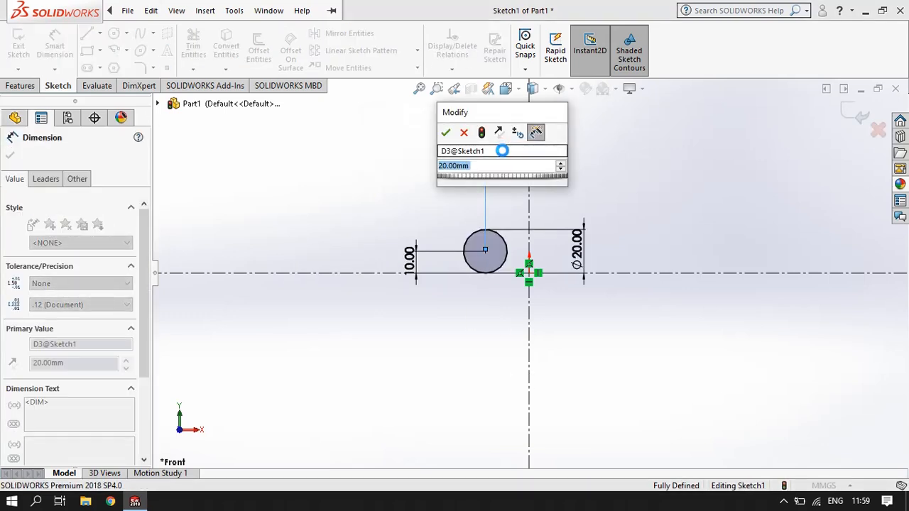
text(10)
key(Return)
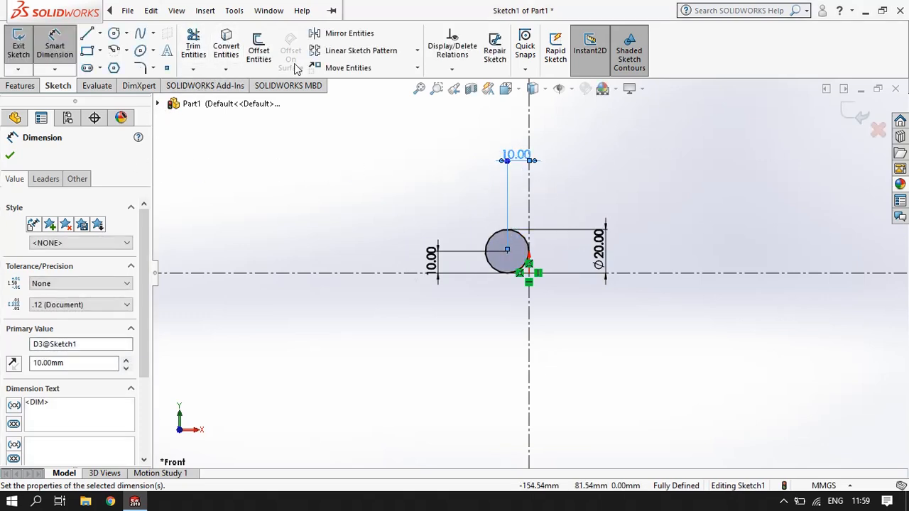
Mirror the 20 mm circle about the vertical construction line, keeping the original.
click(358, 36)
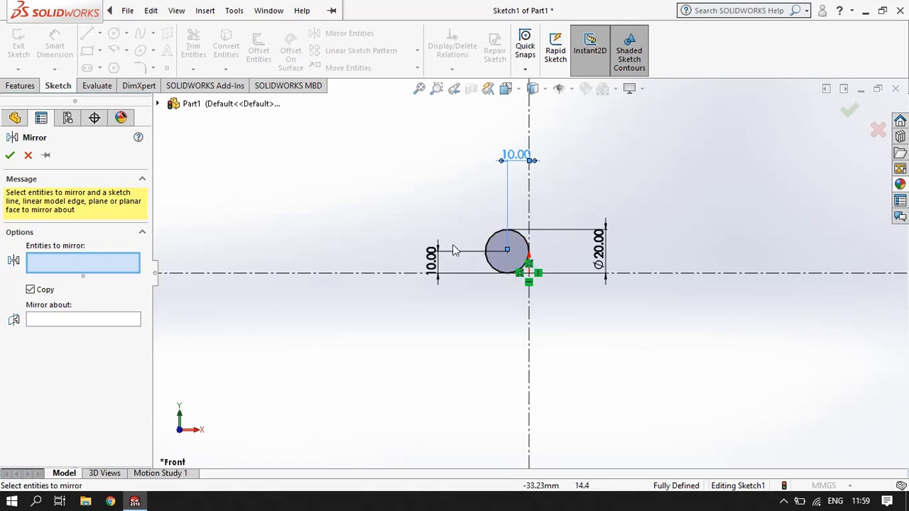
click(493, 242)
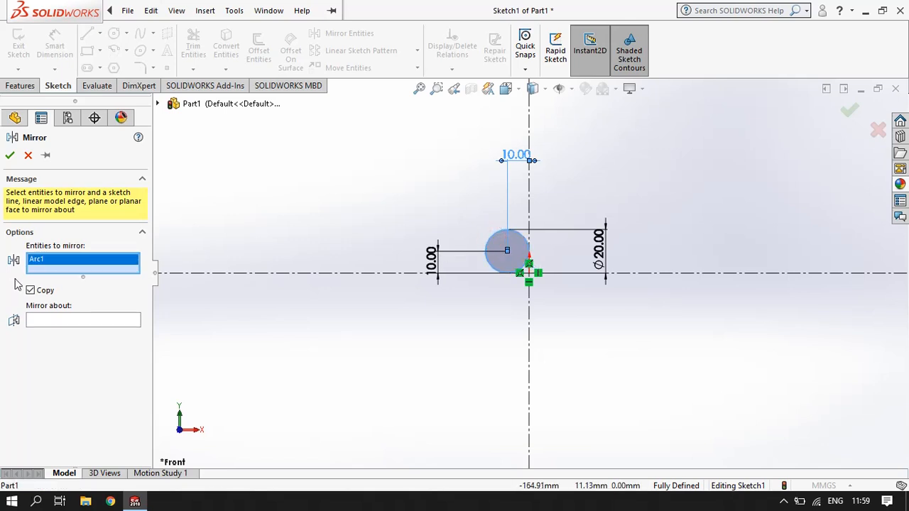
click(82, 323)
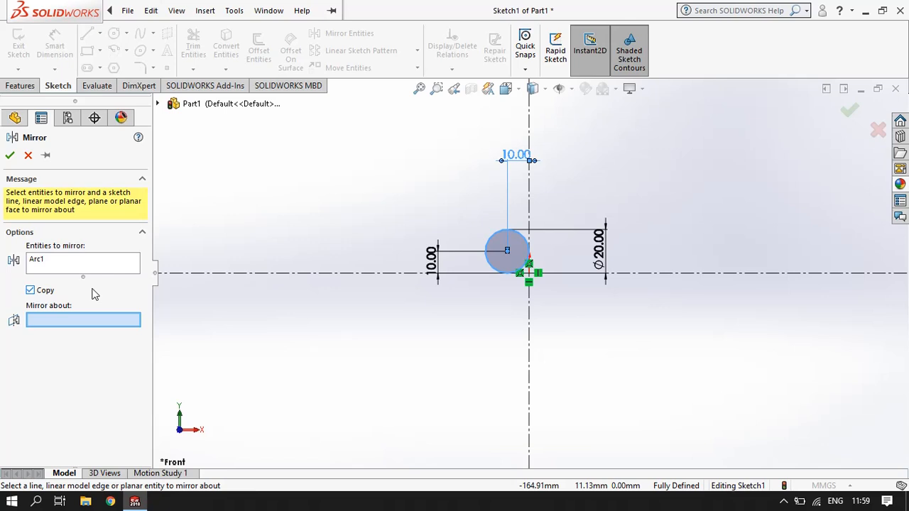
click(529, 198)
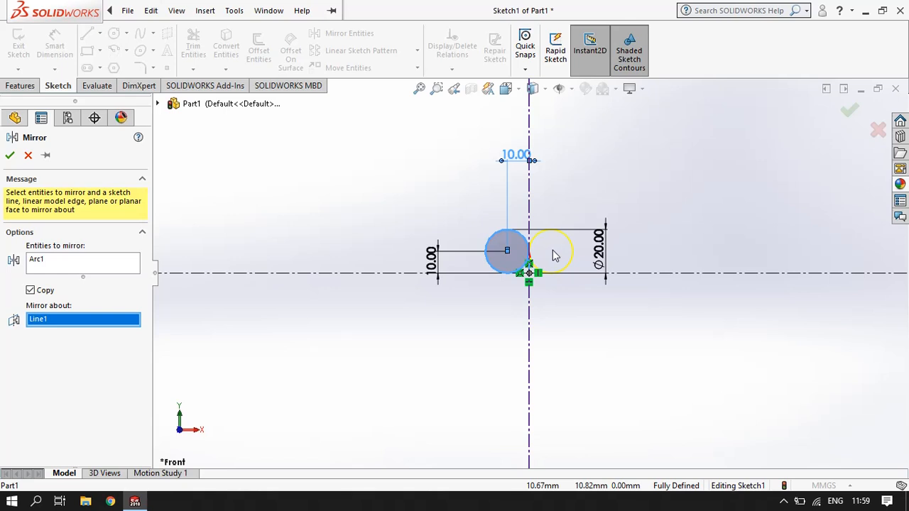
click(851, 112)
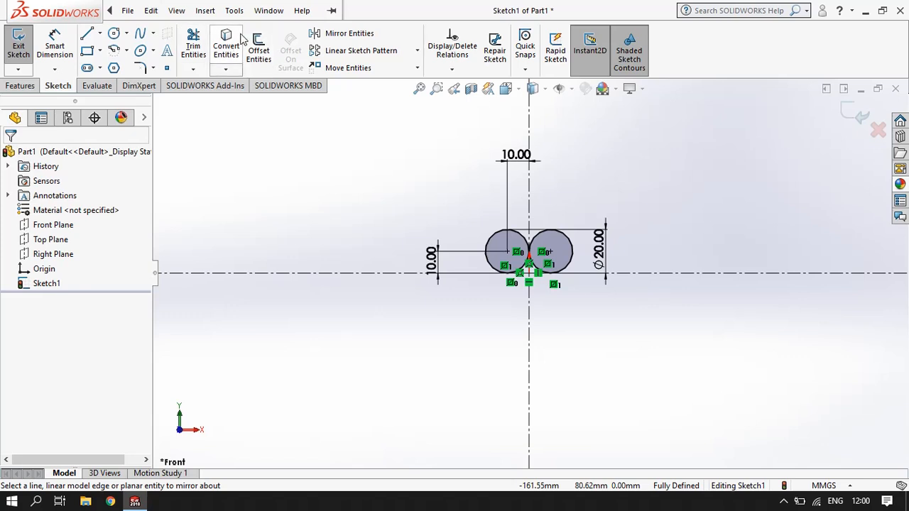
Mirror both circles about the horizontal construction line to make a two-by-two group, keeping the originals.
click(340, 33)
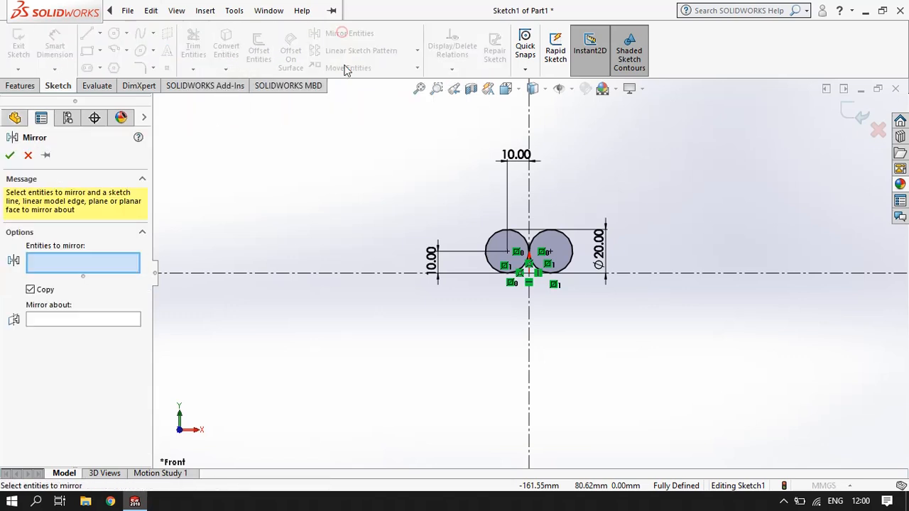
click(490, 236)
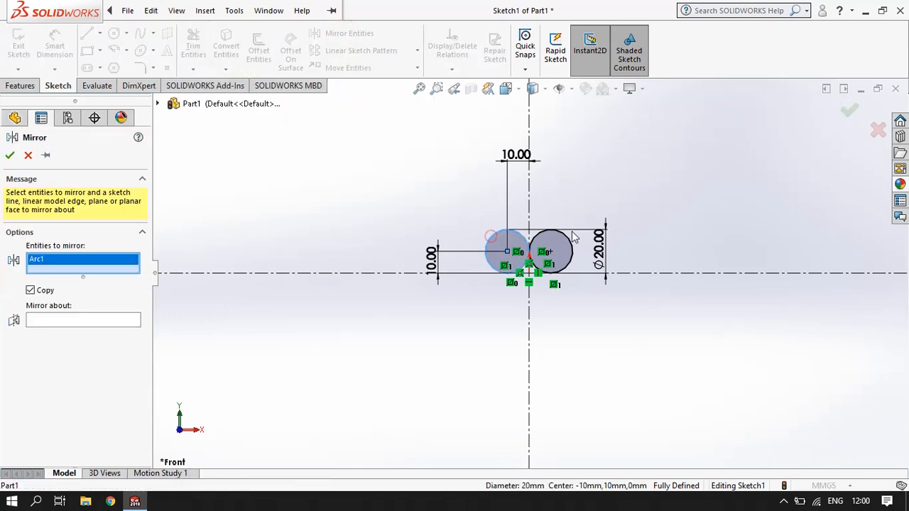
click(566, 237)
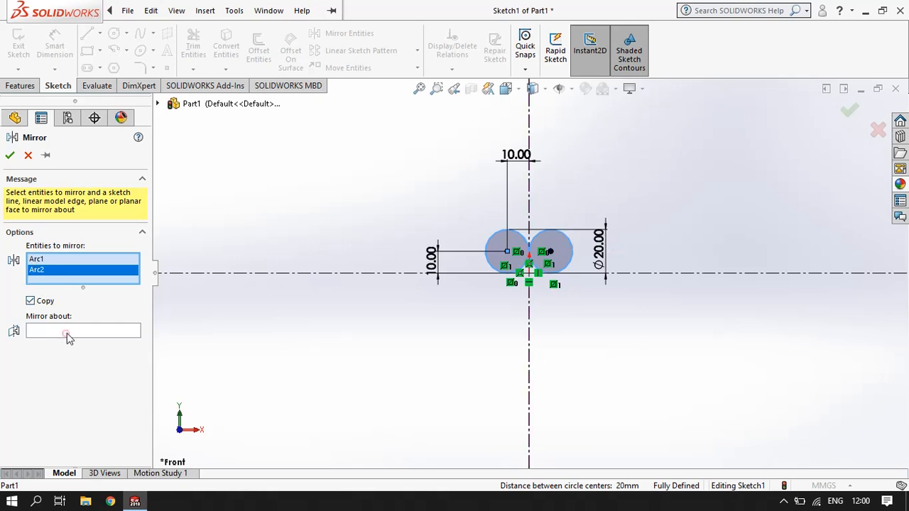
click(98, 331)
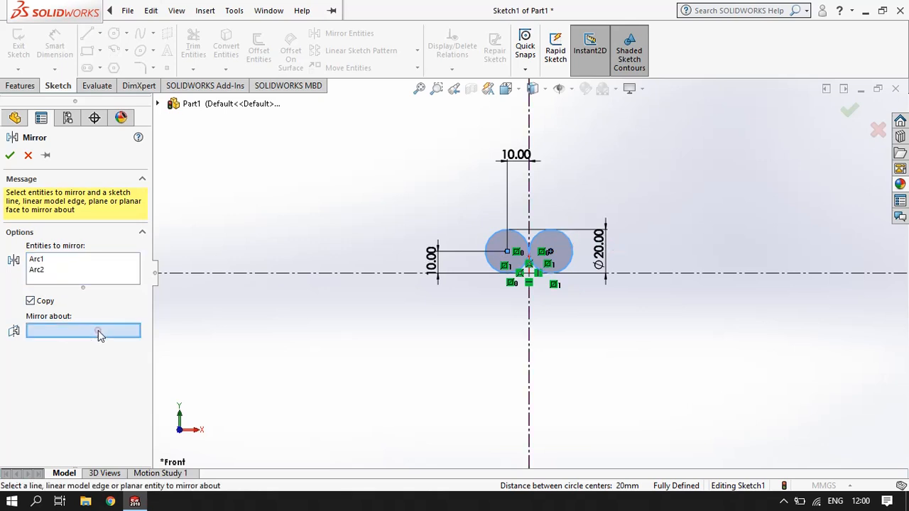
click(304, 276)
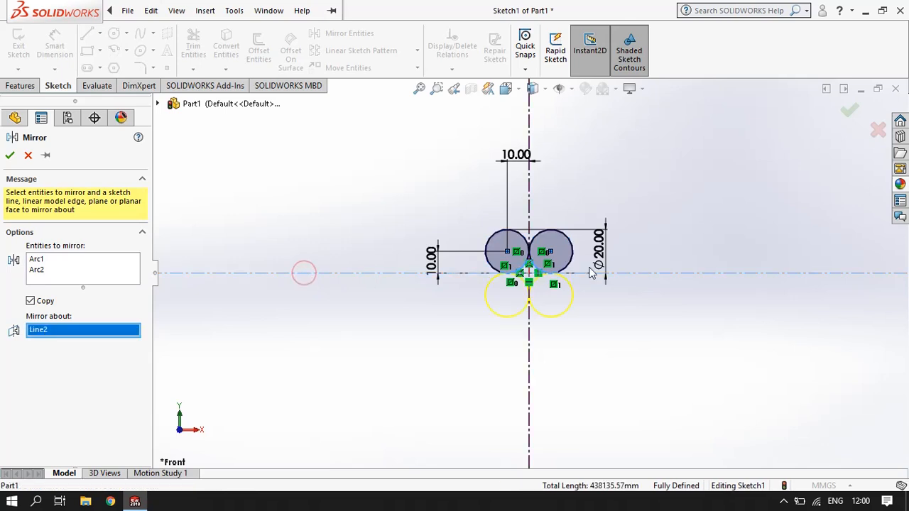
click(849, 112)
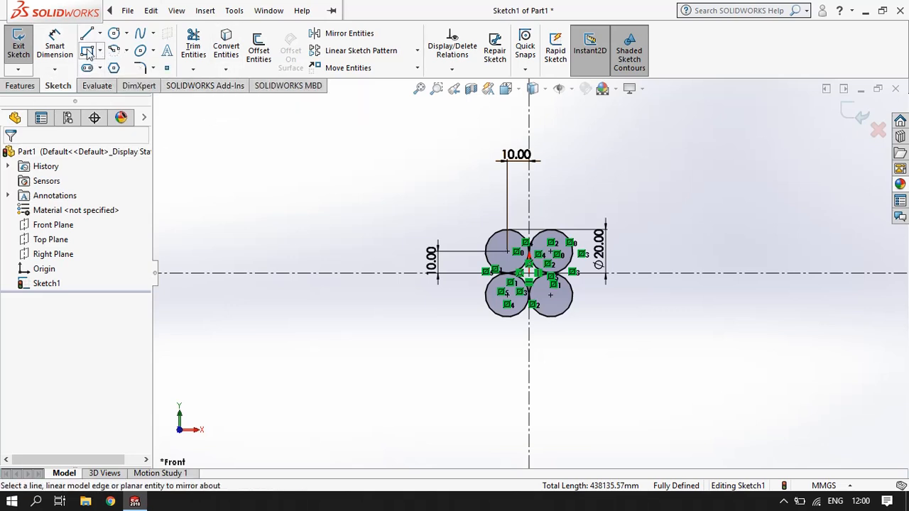
Draw a horizontal 20 mm line joining the topmost points of the two upper circles.
click(100, 33)
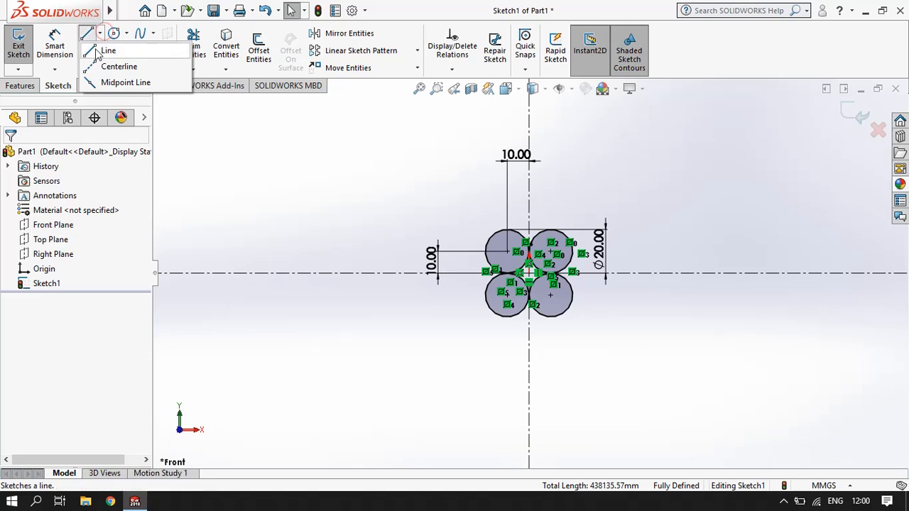
click(100, 52)
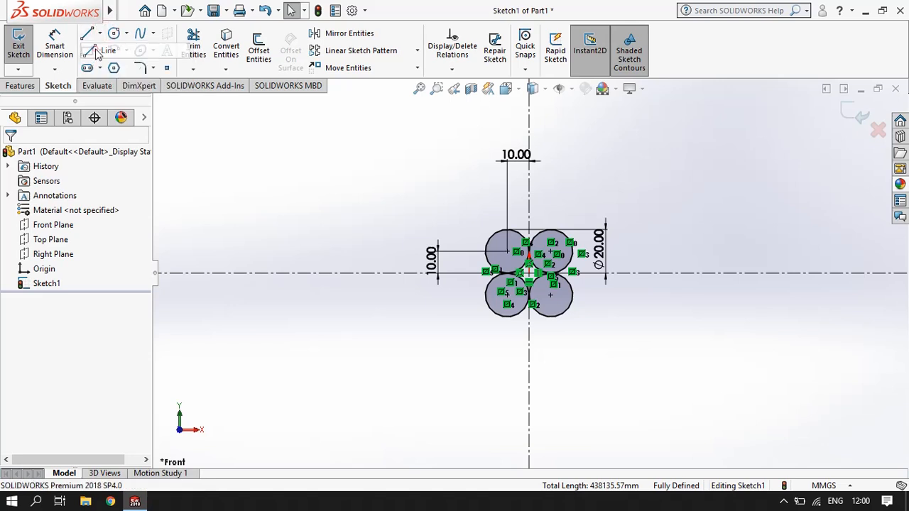
click(506, 230)
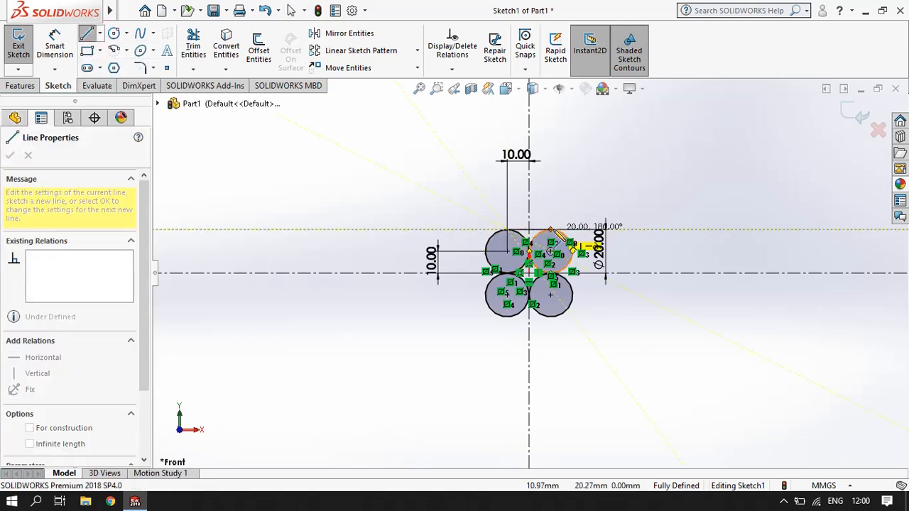
click(551, 230)
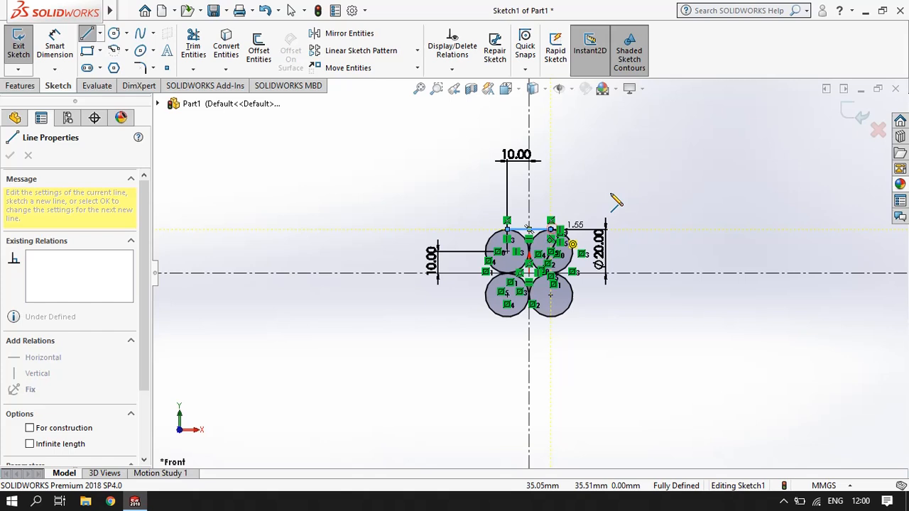
right_click(640, 150)
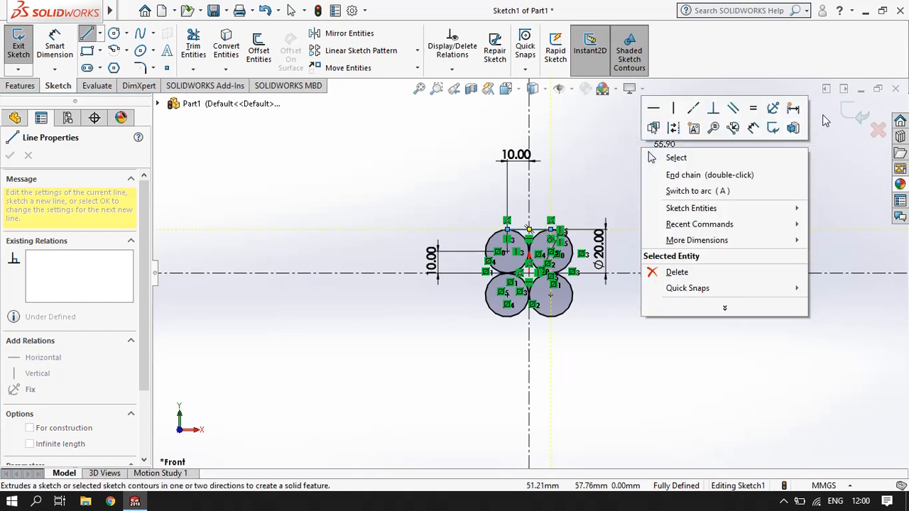
click(848, 159)
click(849, 159)
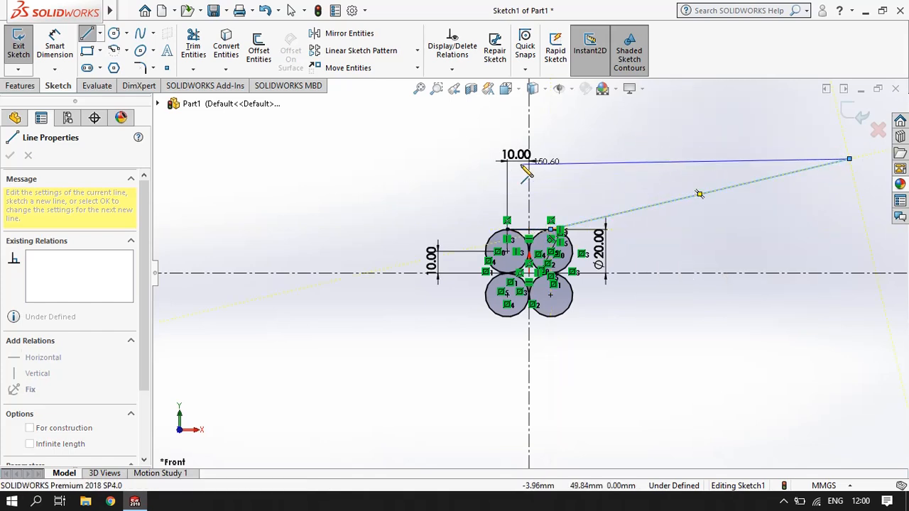
key(Escape)
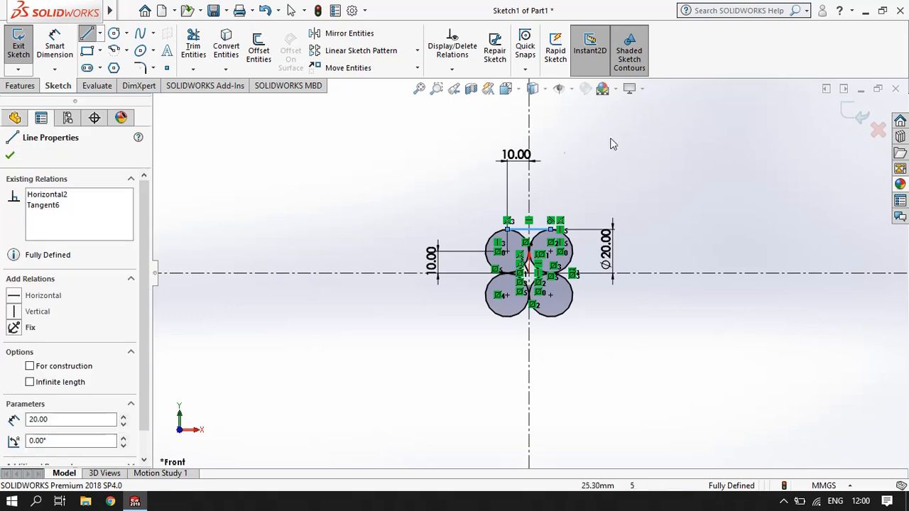
Add a driven length dimension to the short horizontal line above the upper circles and delete that dimension.
click(86, 34)
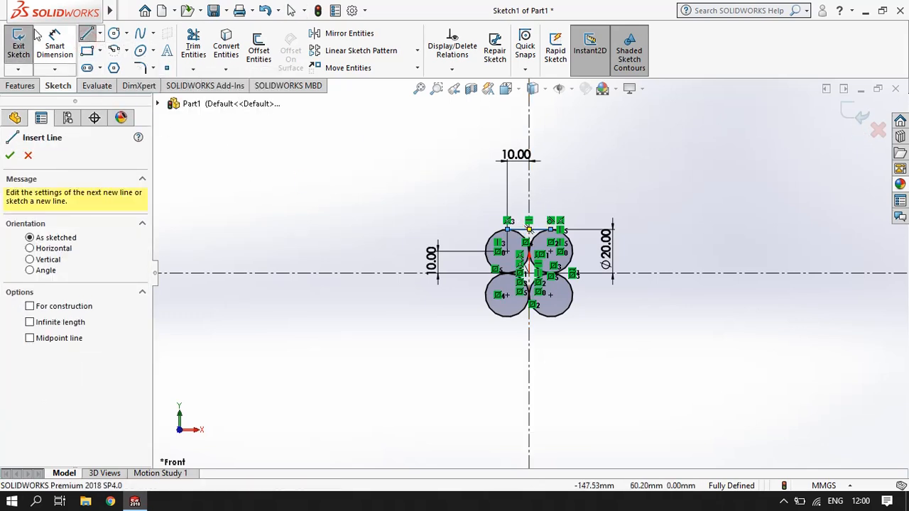
click(54, 44)
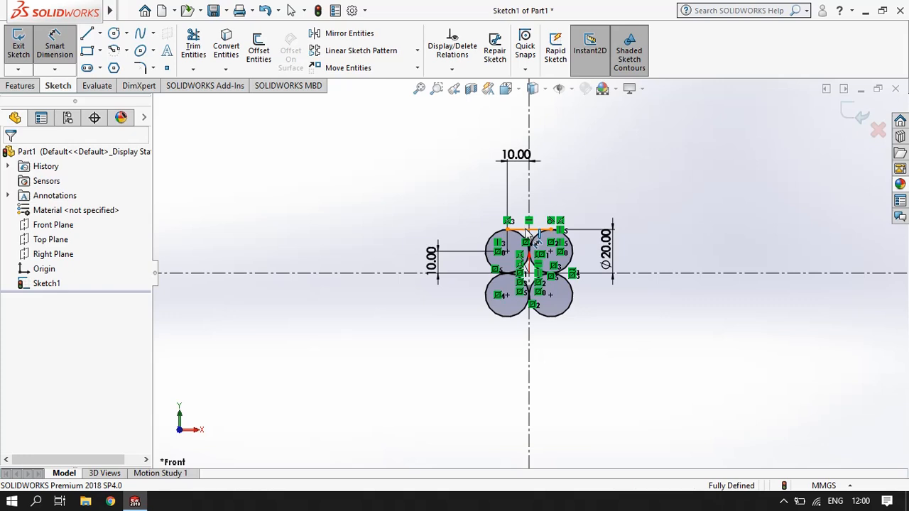
click(526, 230)
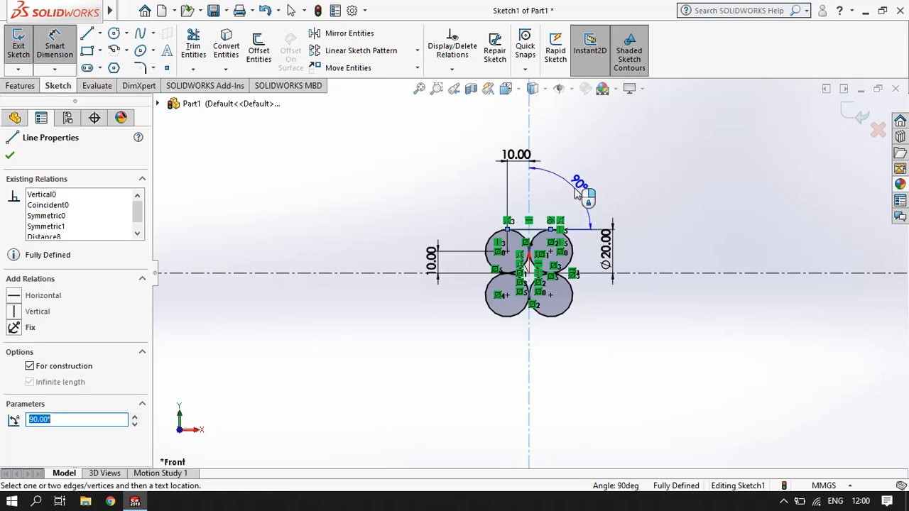
key(Escape)
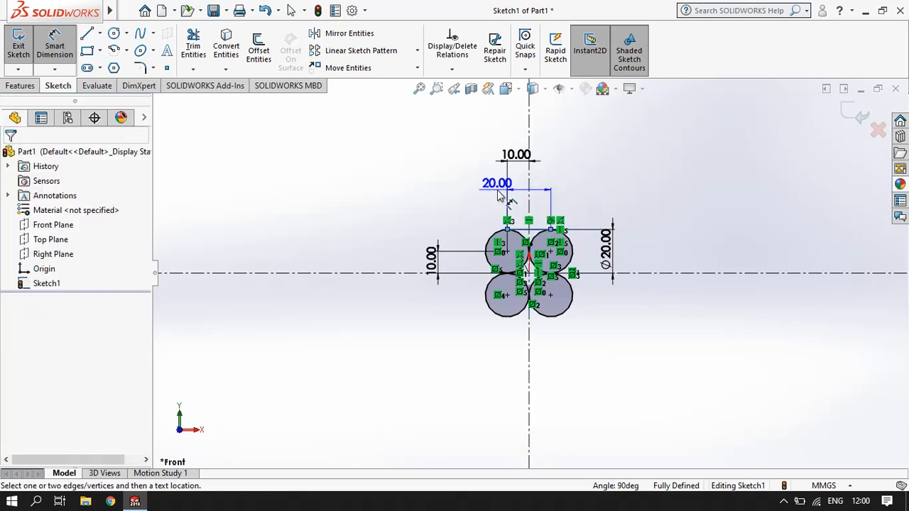
click(520, 197)
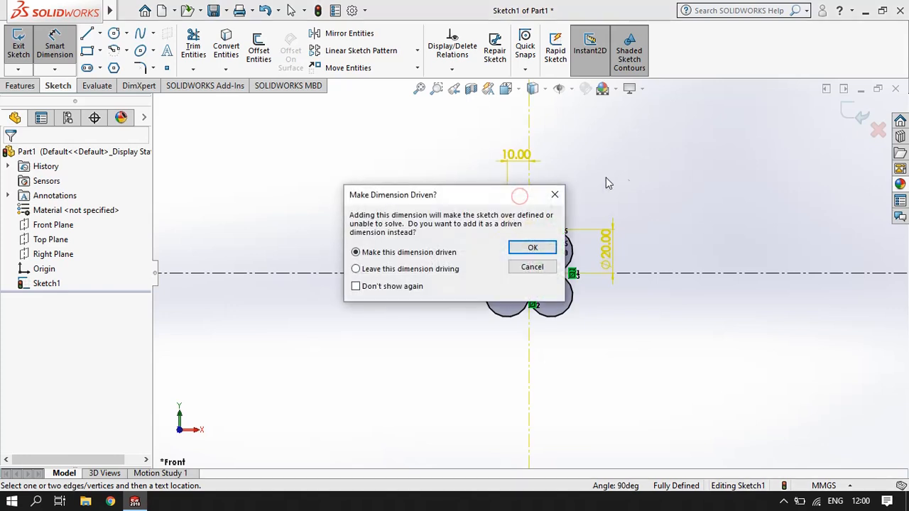
click(532, 247)
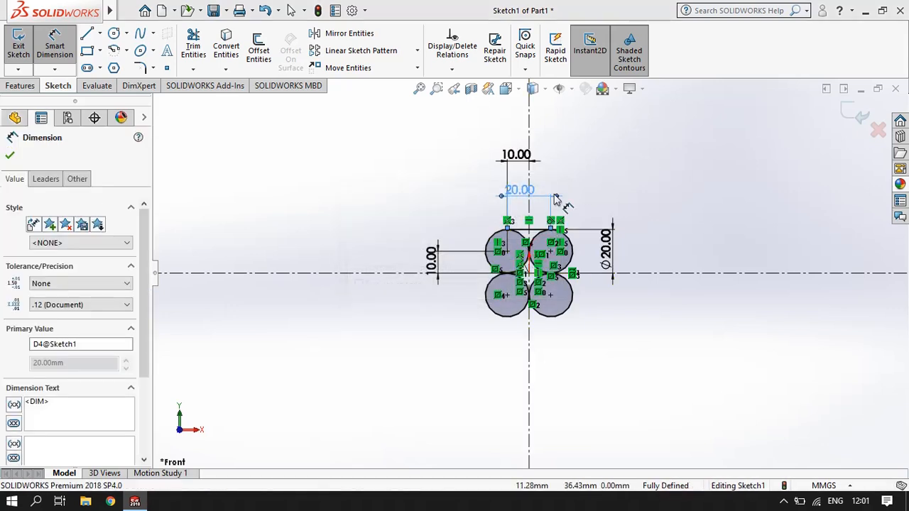
key(Escape)
key(Escape)
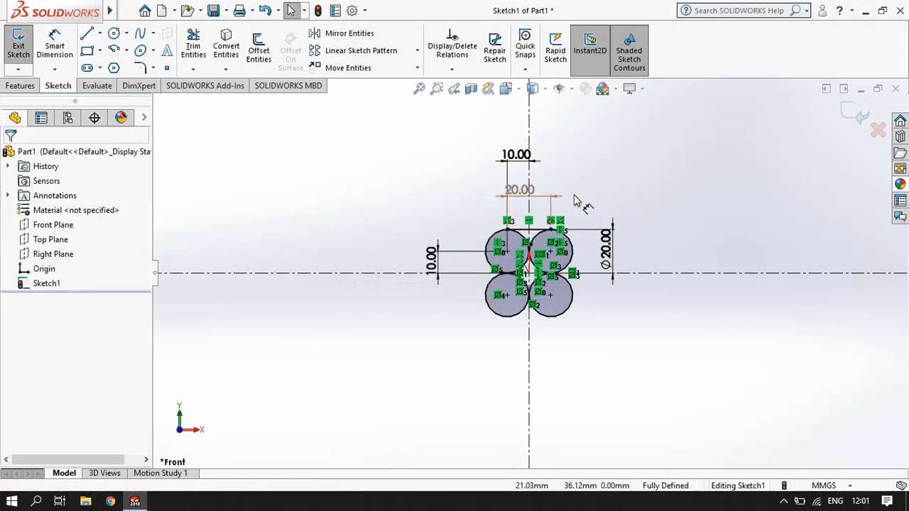
click(569, 198)
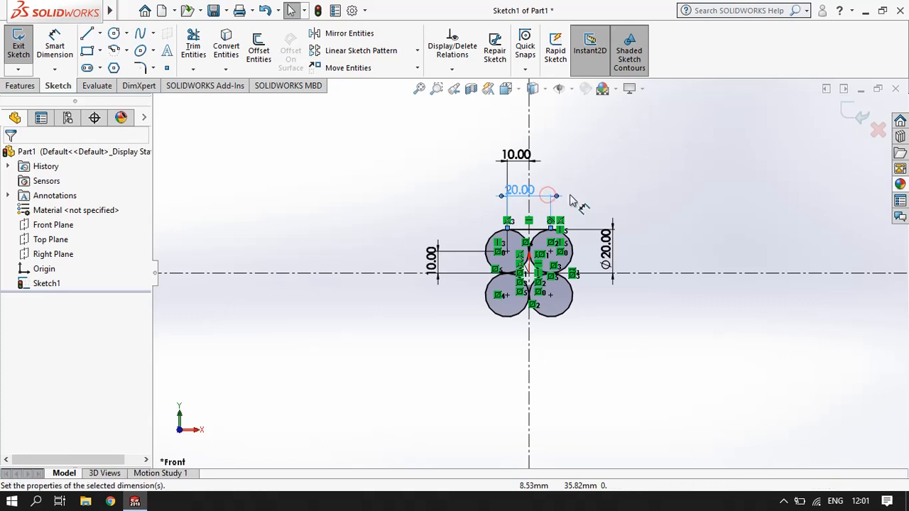
key(Delete)
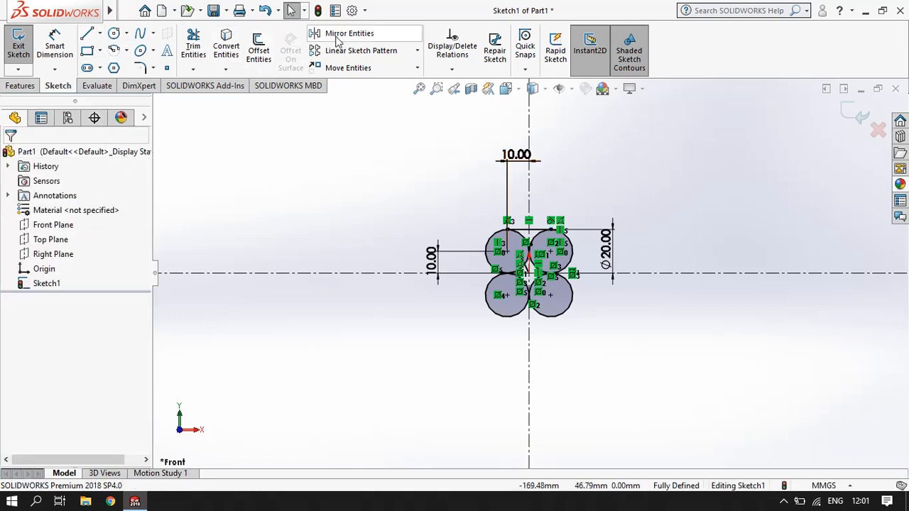
Mirror the four circles upward about the short horizontal line, excluding both construction lines from the selection, and delete that short line.
click(368, 41)
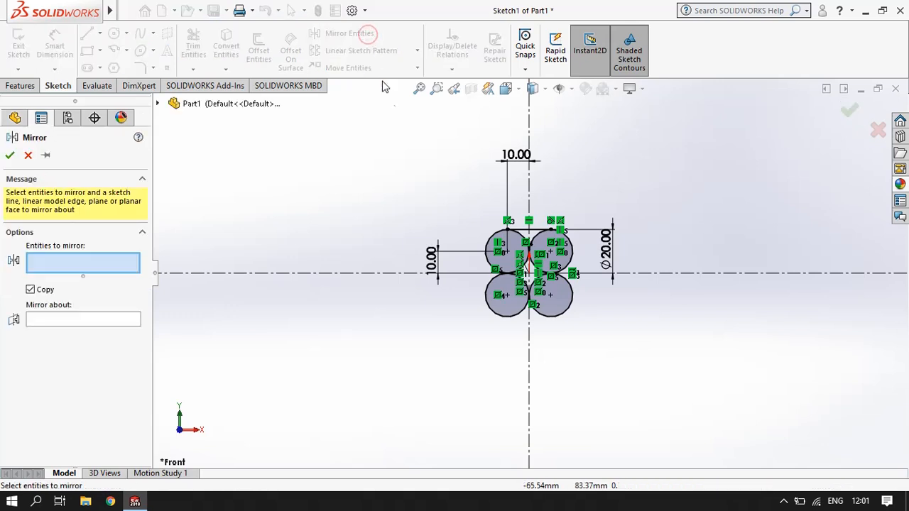
mouse_move(589, 359)
mouse_down()
mouse_move(536, 279)
mouse_move(471, 218)
mouse_up()
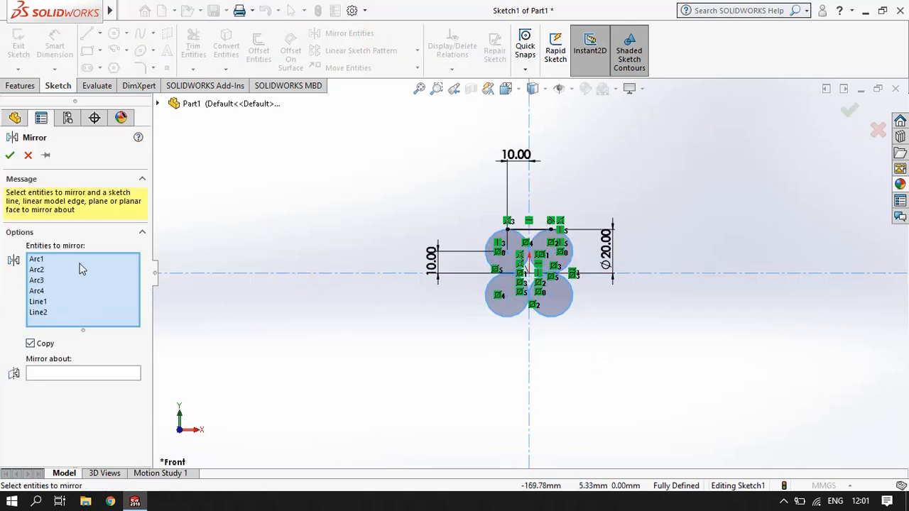
click(40, 302)
key(Delete)
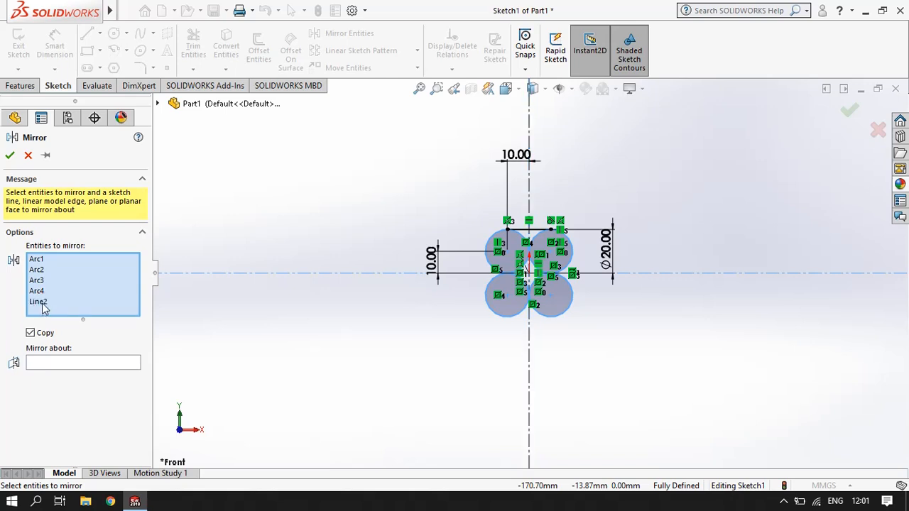
click(44, 303)
key(Delete)
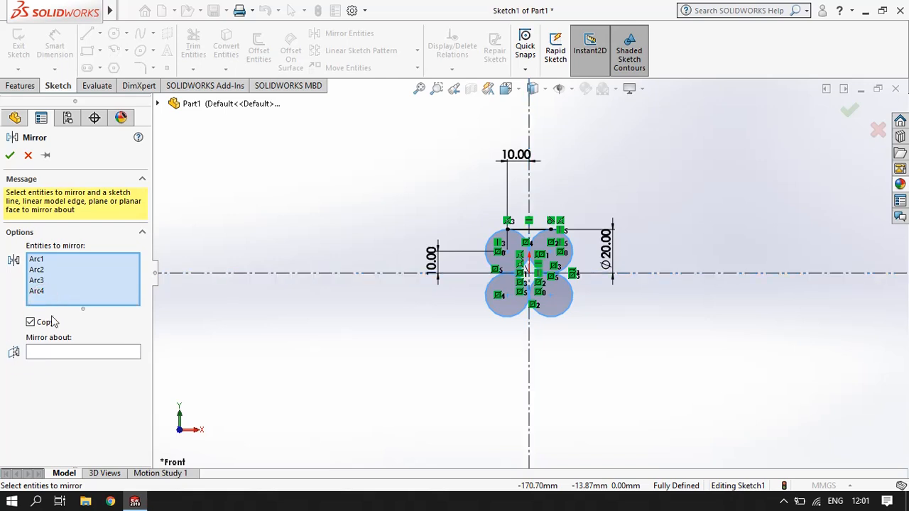
click(58, 353)
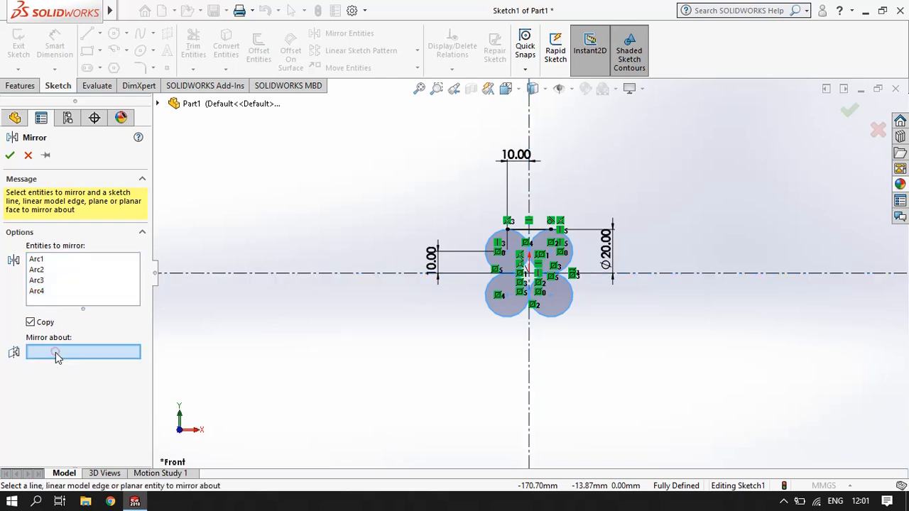
click(537, 230)
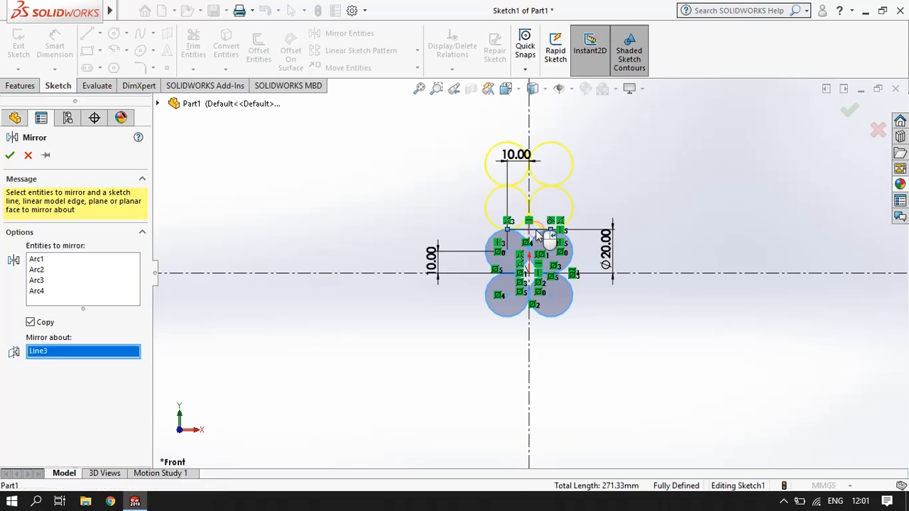
click(850, 112)
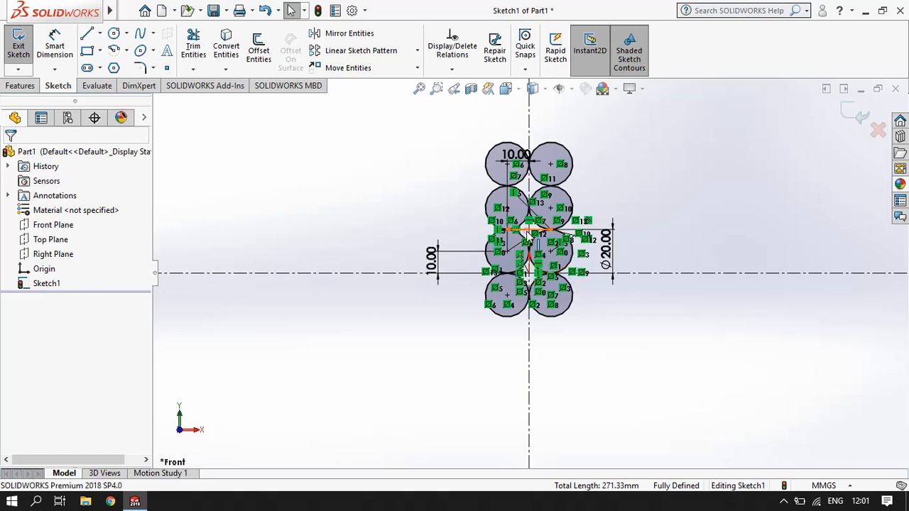
click(532, 230)
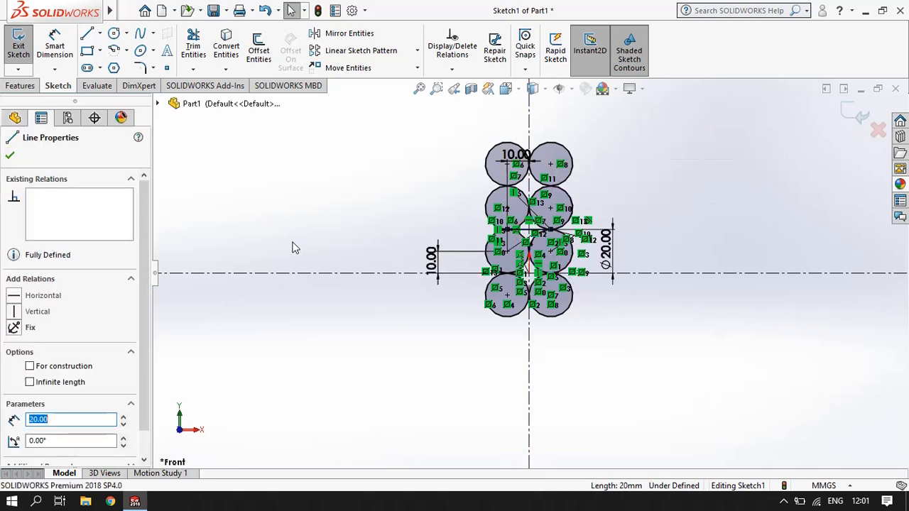
key(Delete)
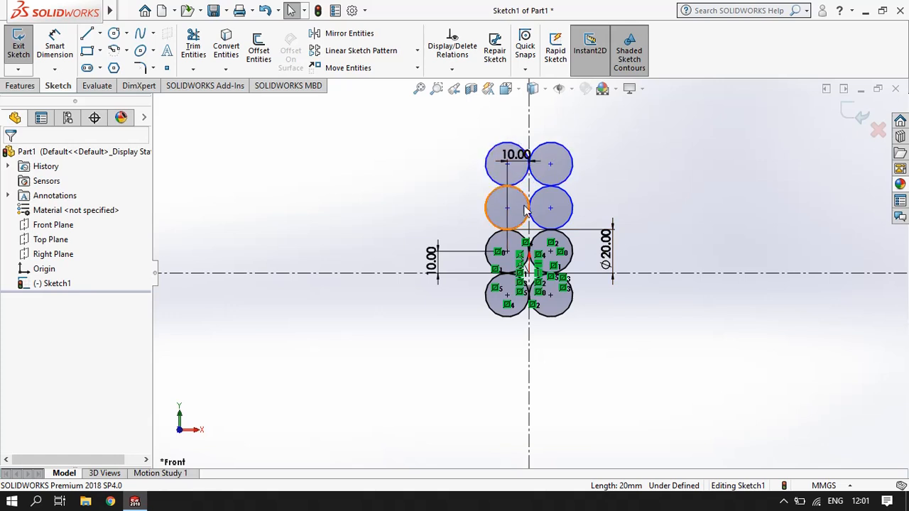